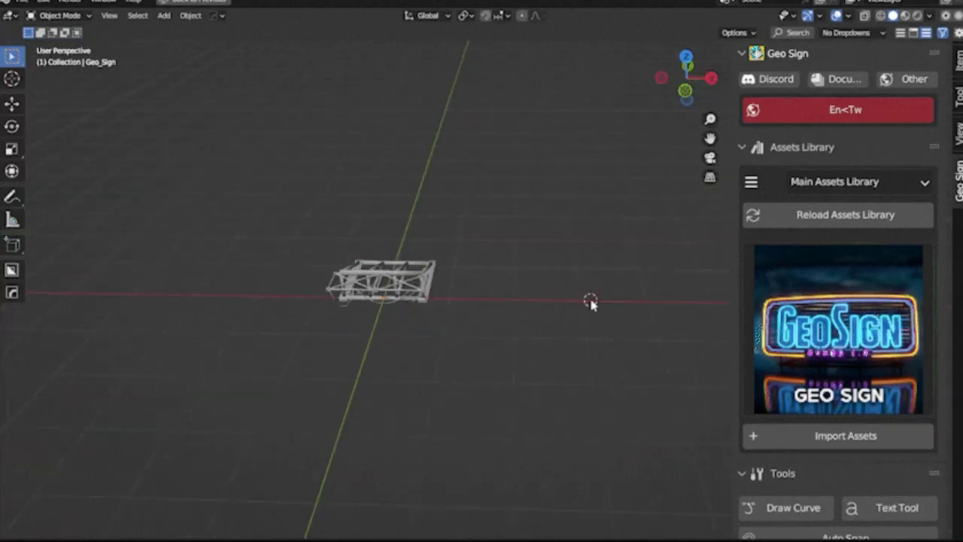
Place a Geo Sign text object and sketch trial curve strokes near the crate.
click(590, 295)
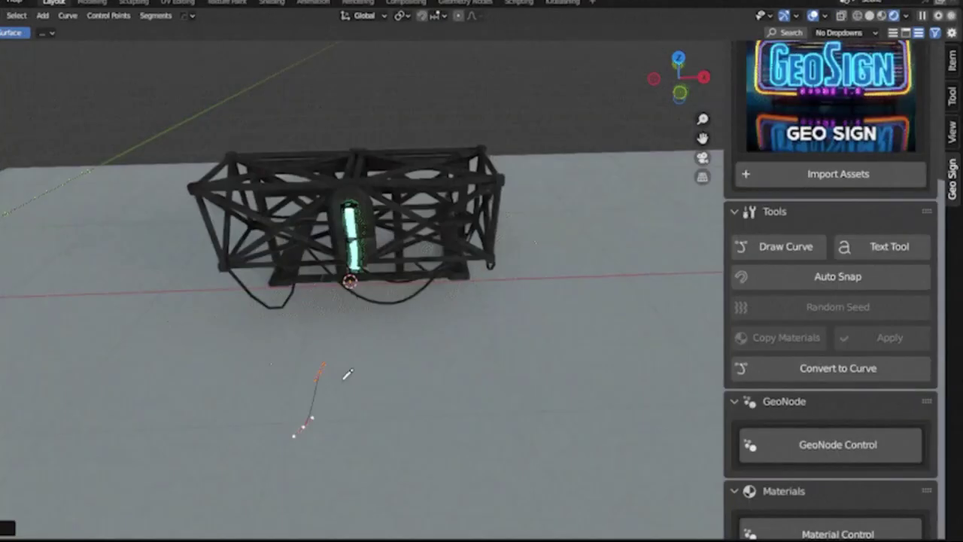
mouse_move(347, 374)
mouse_down()
mouse_move(354, 387)
mouse_move(441, 362)
mouse_move(507, 369)
mouse_move(549, 343)
mouse_move(544, 400)
mouse_up()
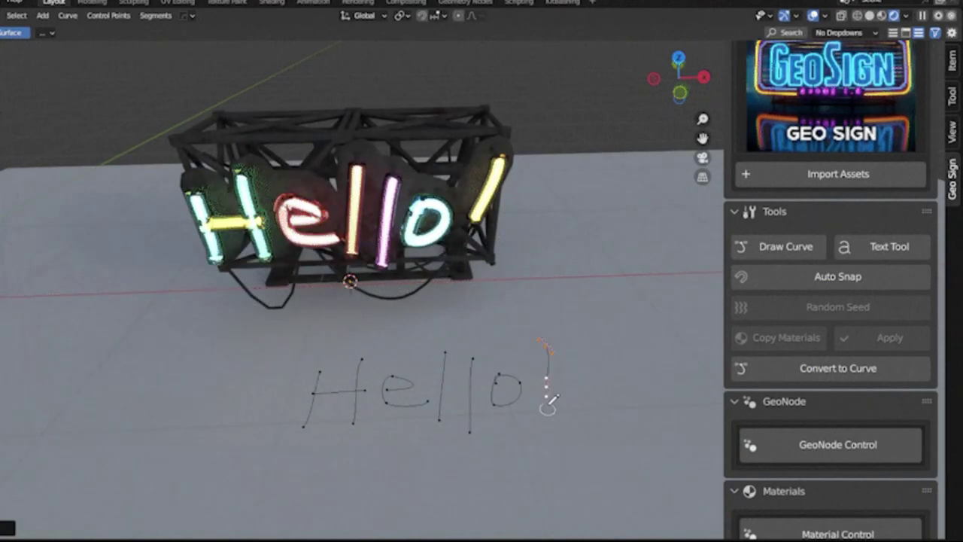
mouse_move(544, 400)
middle_down()
mouse_move(564, 357)
mouse_move(469, 387)
middle_up()
drag(468, 387, 468, 369)
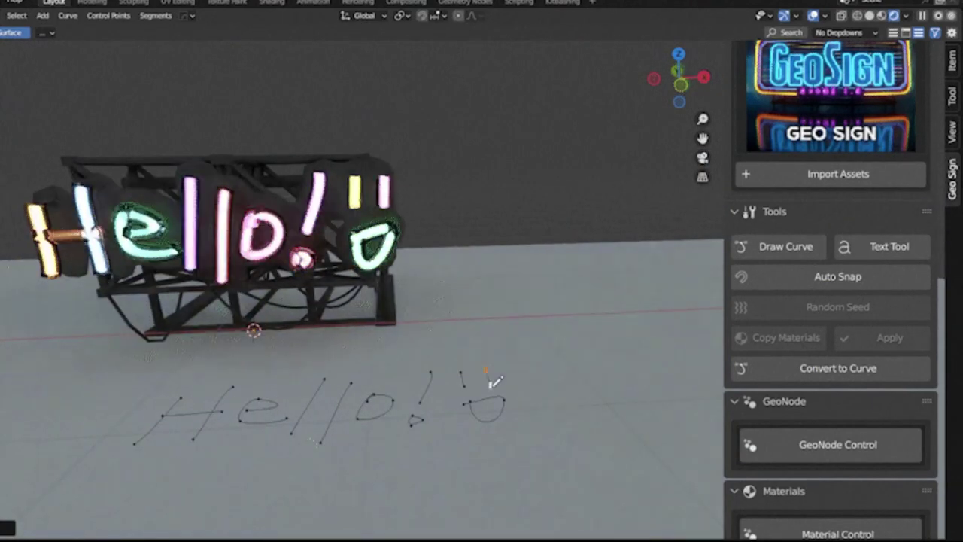
middle_drag(468, 369, 351, 377)
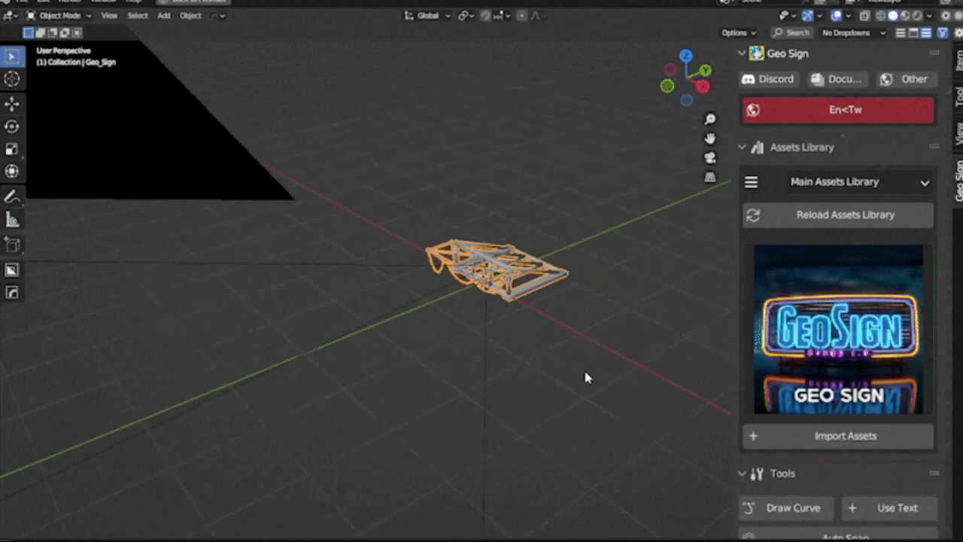
middle_drag(584, 367, 590, 295)
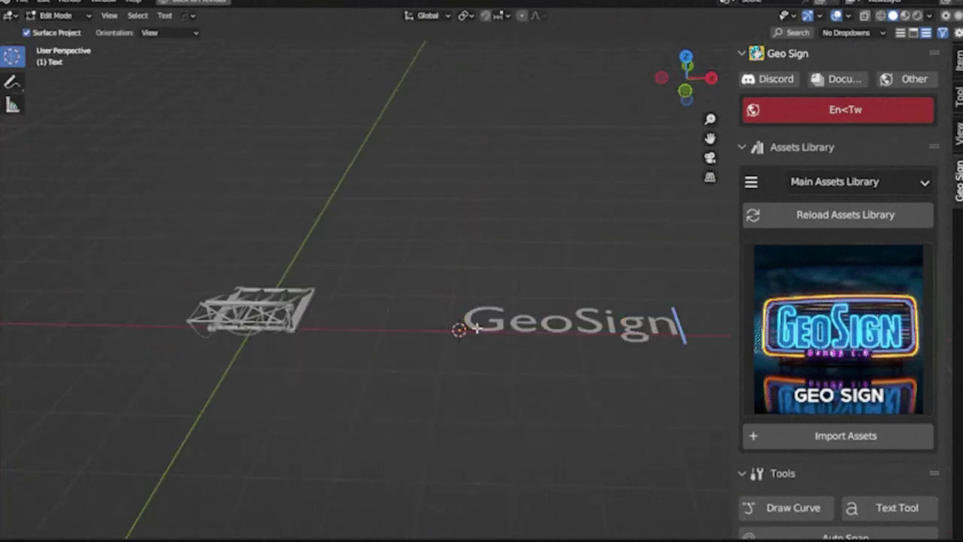
Replace the placeholder sign text with 'Hello!' and move it onto the crate.
key(ctrl+BackSpace)
text(H)
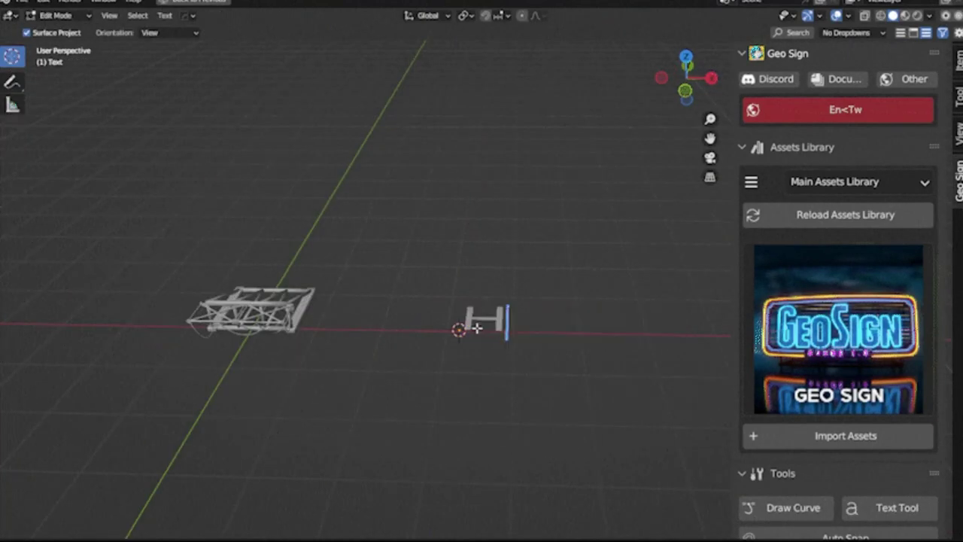
text(ello!)
key(Tab)
drag(475, 323, 478, 484)
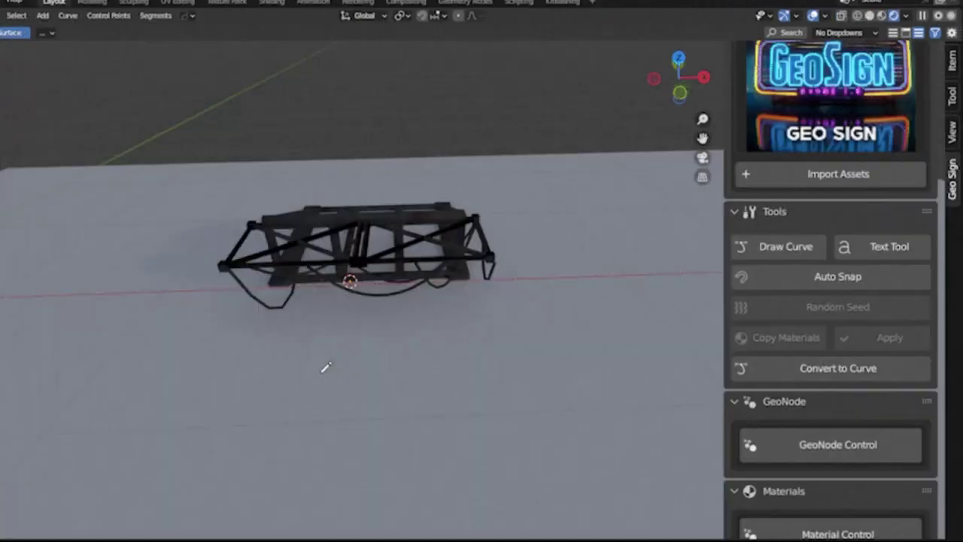
Draw the letters 'Hello!' freehand as curve strokes on the floor.
drag(322, 370, 303, 427)
drag(313, 392, 366, 390)
drag(362, 359, 353, 423)
drag(385, 389, 429, 401)
drag(445, 350, 439, 430)
drag(471, 359, 474, 429)
drag(519, 380, 518, 381)
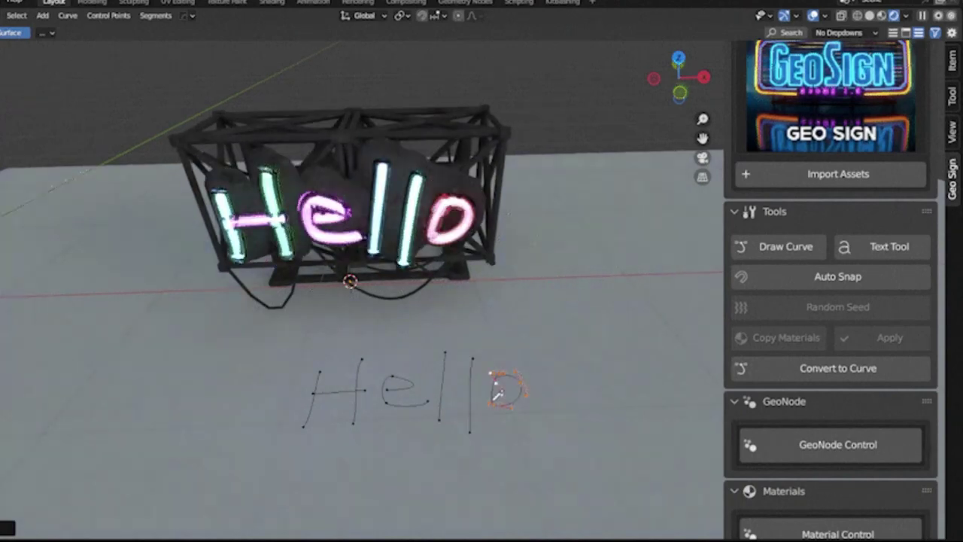
drag(555, 350, 547, 380)
click(545, 400)
Add a circle and quote strokes after the drawn Hello! and inspect the sign.
middle_drag(545, 400, 472, 392)
mouse_move(471, 393)
mouse_down()
mouse_move(458, 379)
mouse_move(468, 377)
mouse_up()
middle_drag(468, 376, 451, 416)
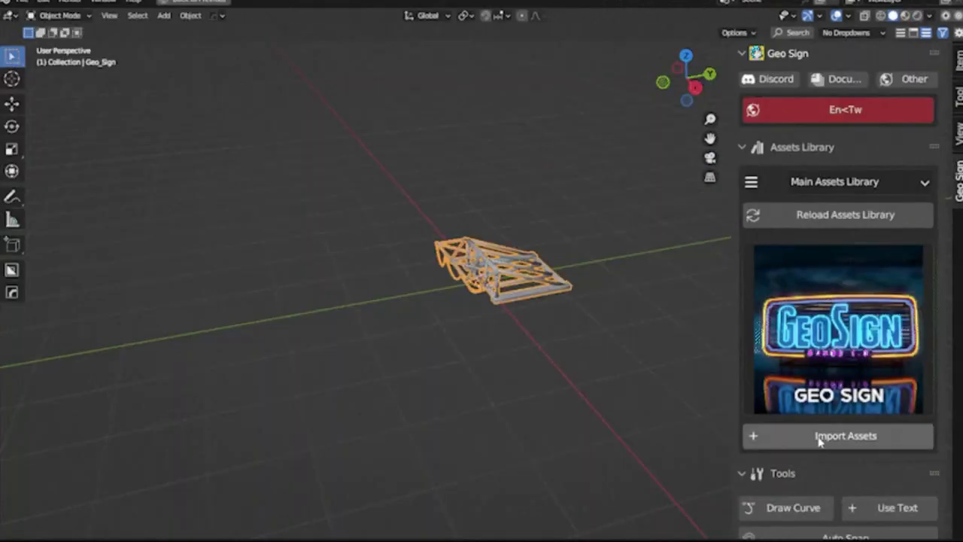
middle_drag(700, 362, 591, 303)
Create another Geo Sign text object starting with 'H' via Ctrl+Shift+G.
key(ctrl+shift+g)
click(590, 373)
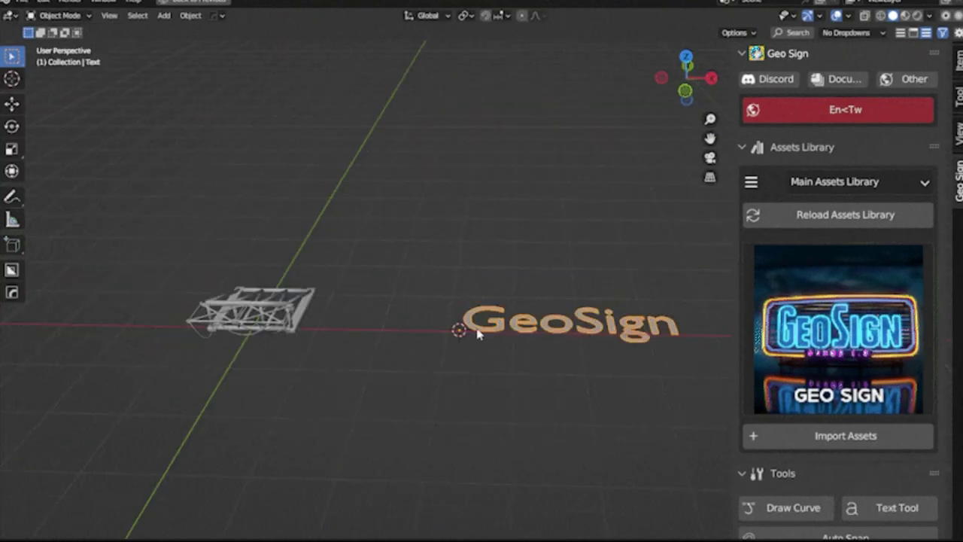
text(H)
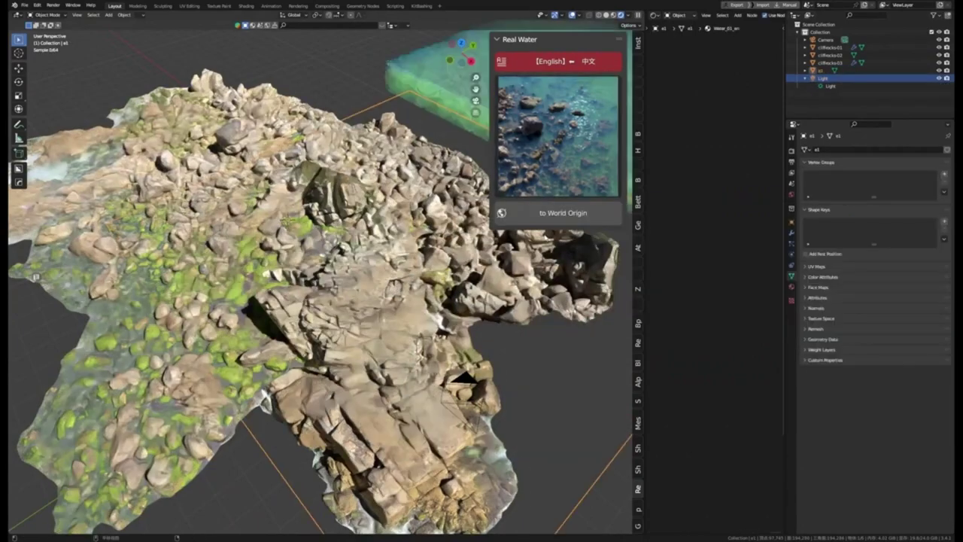
Preview the water presets, stop playback, and set Water wave size to 350.
click(560, 185)
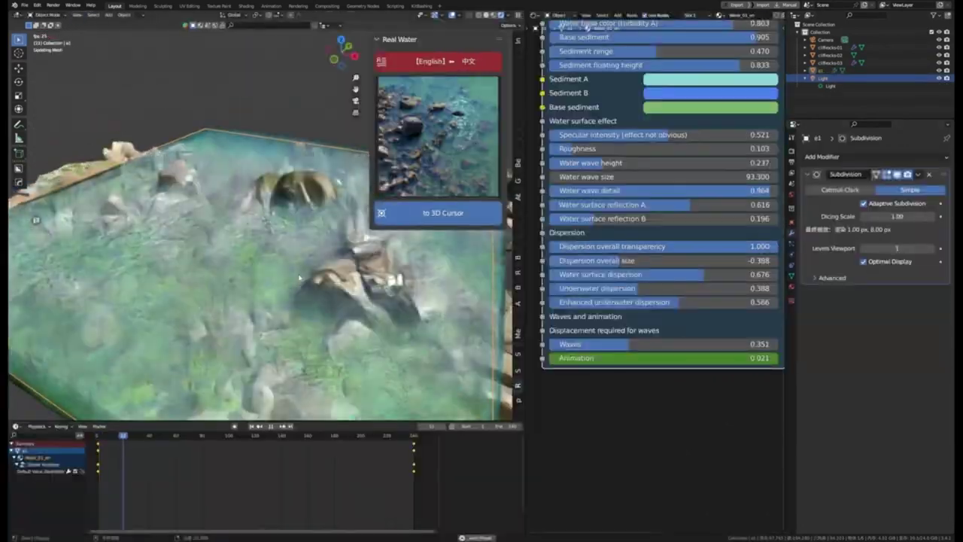
key(space)
drag(594, 177, 647, 176)
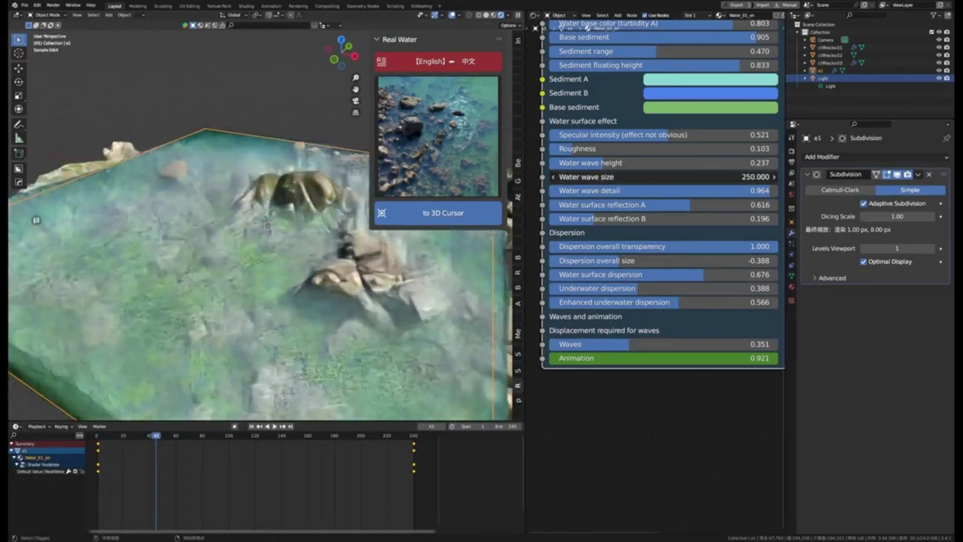
click(608, 175)
text(350)
key(Return)
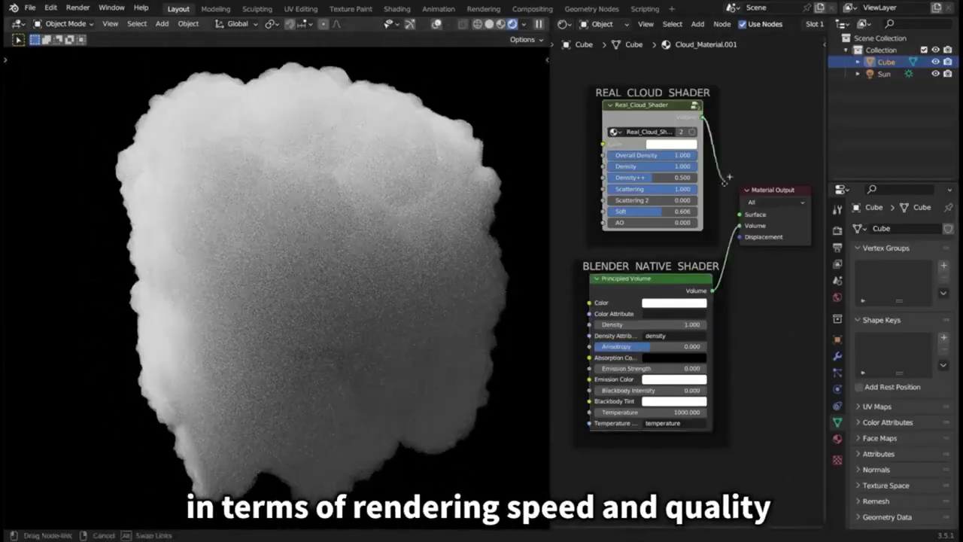
Link the Real Cloud Shader output to the Material Output's Volume socket.
drag(728, 178, 739, 226)
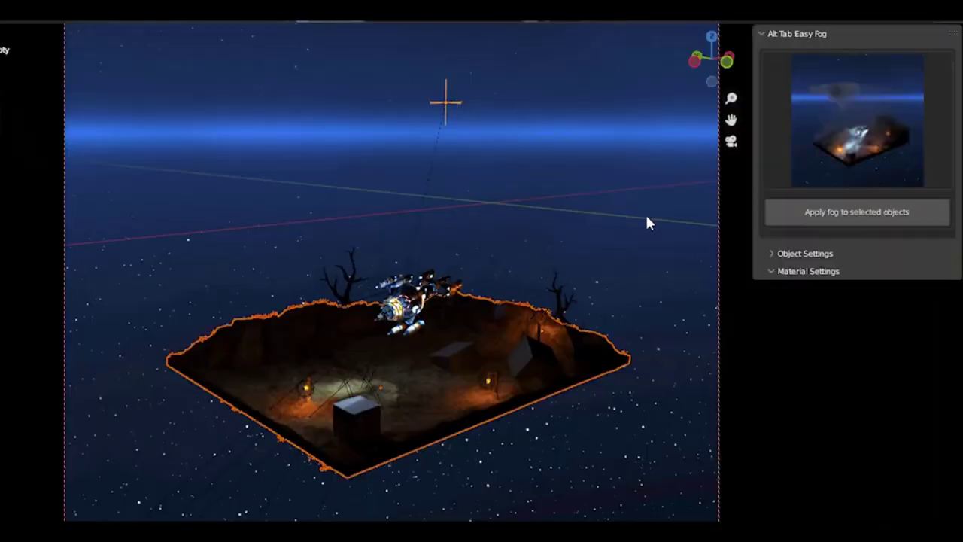
Apply a fog preset to the selected terrain.
click(855, 123)
click(840, 430)
click(848, 212)
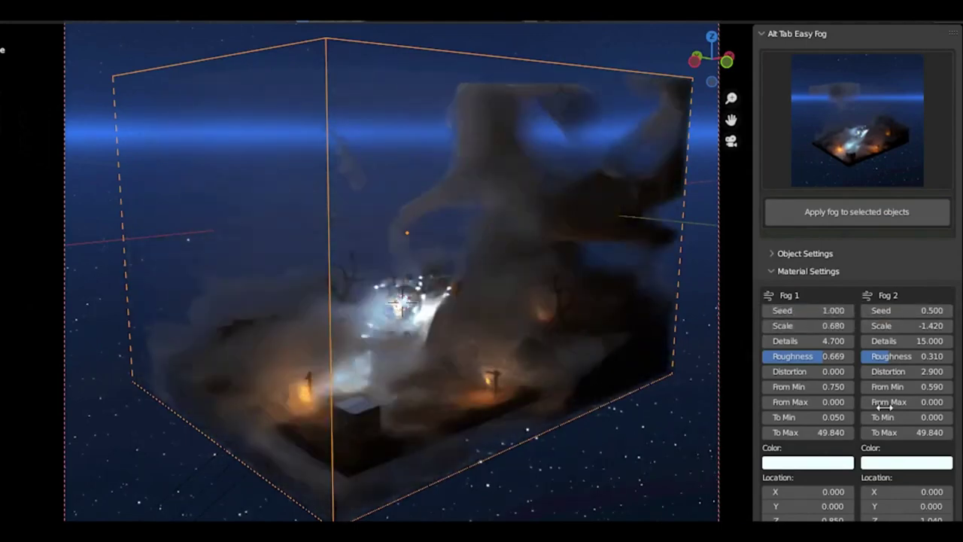
Adjust the Fog 2 Scale value and open the Fog 1 color picker.
scroll(888, 402, down, 5)
drag(907, 434, 873, 434)
drag(907, 194, 948, 195)
click(807, 331)
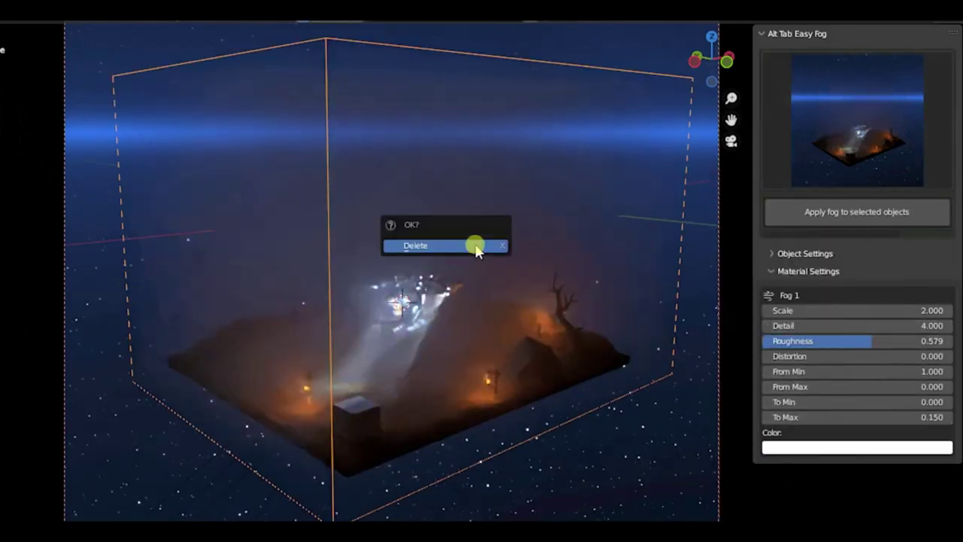
Remove the fog volume, reapply fog around the house, and set Fog 1 Rotation Y to -675°.
click(476, 246)
key(n)
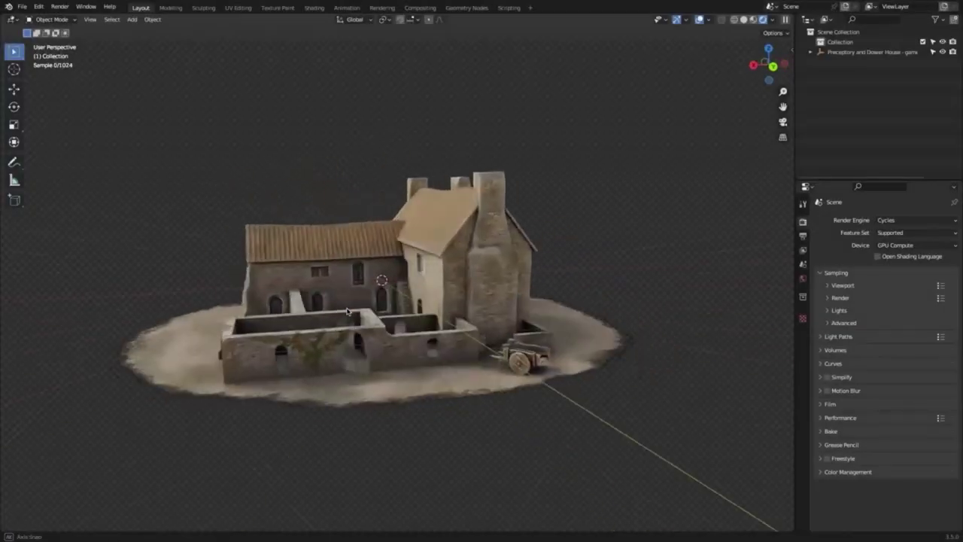
key(n)
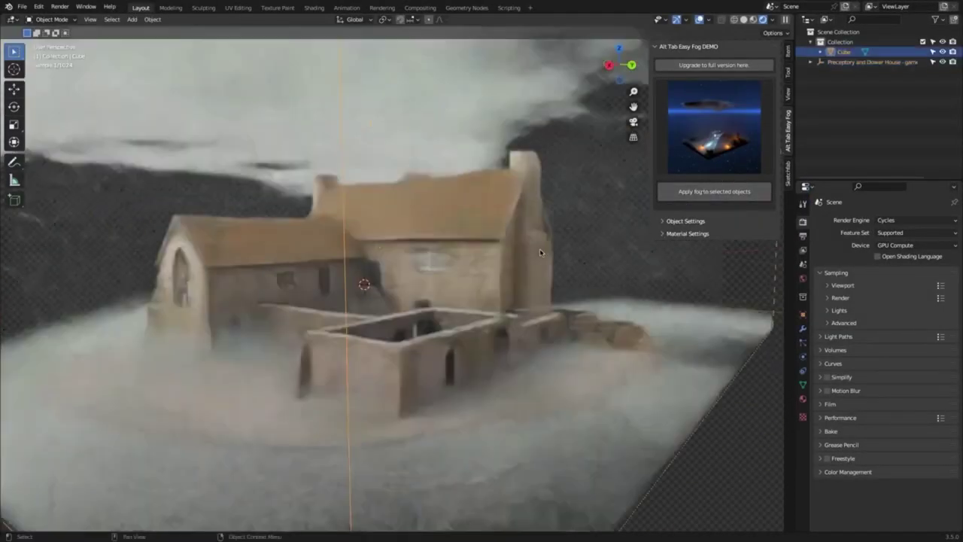
click(681, 234)
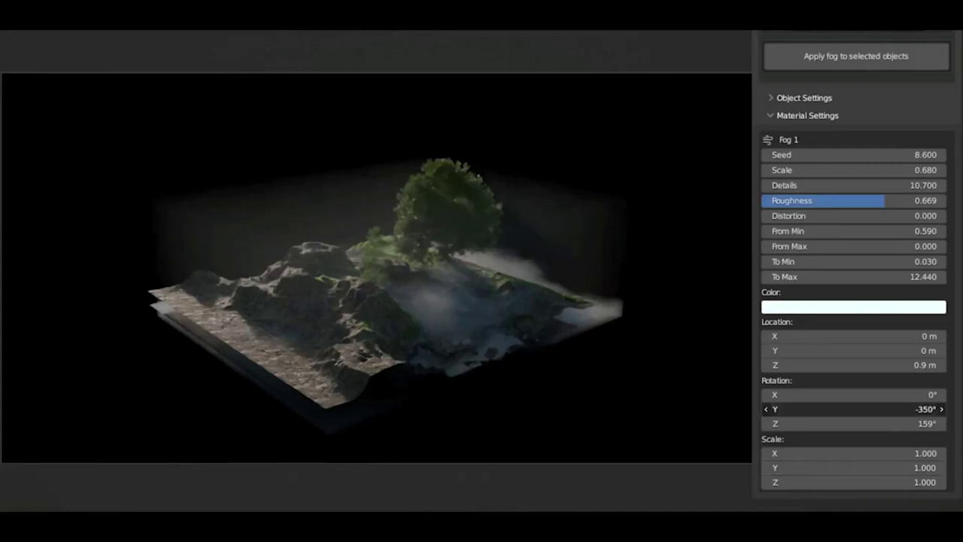
drag(854, 409, 794, 409)
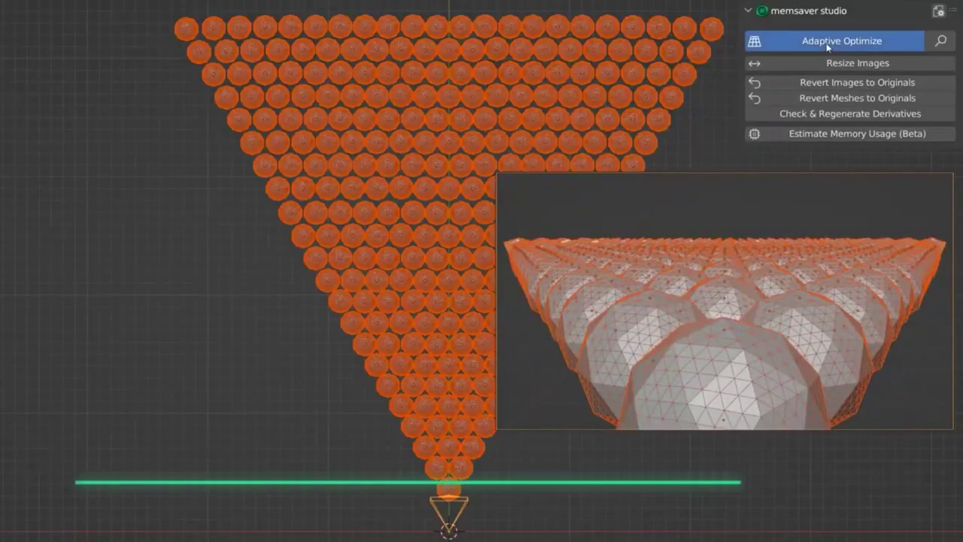
Run Adaptive Optimize with Lowest Quality Distance 200, then resize images to 256.
click(768, 43)
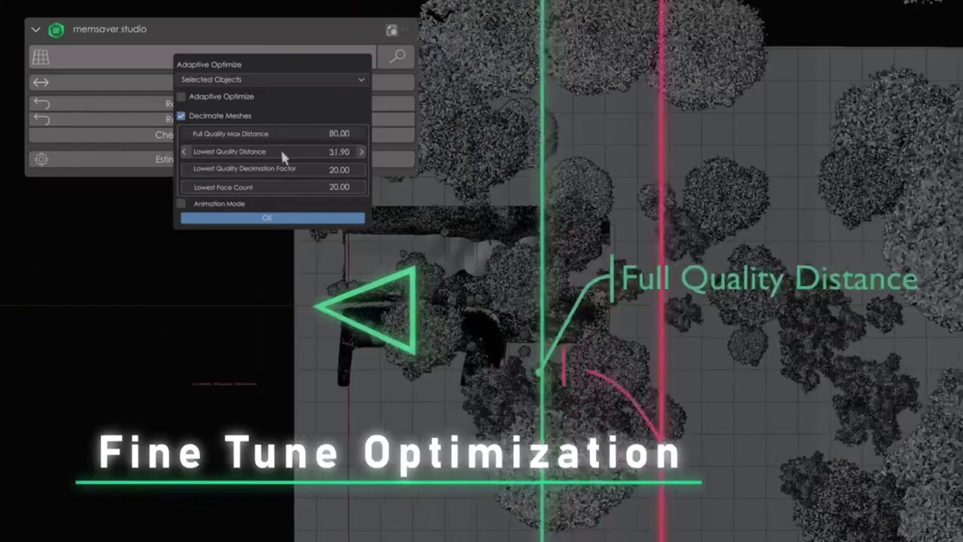
drag(283, 156, 283, 156)
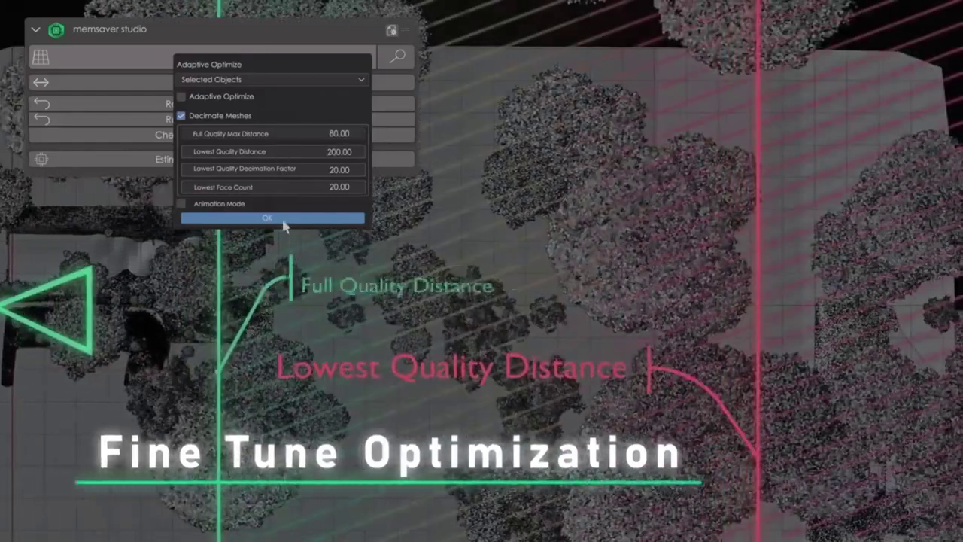
click(279, 219)
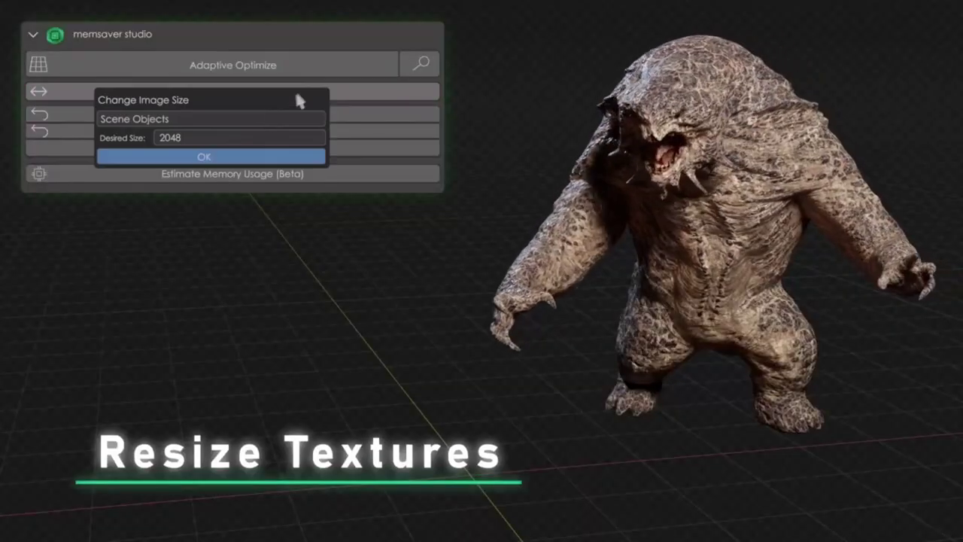
click(226, 138)
click(225, 184)
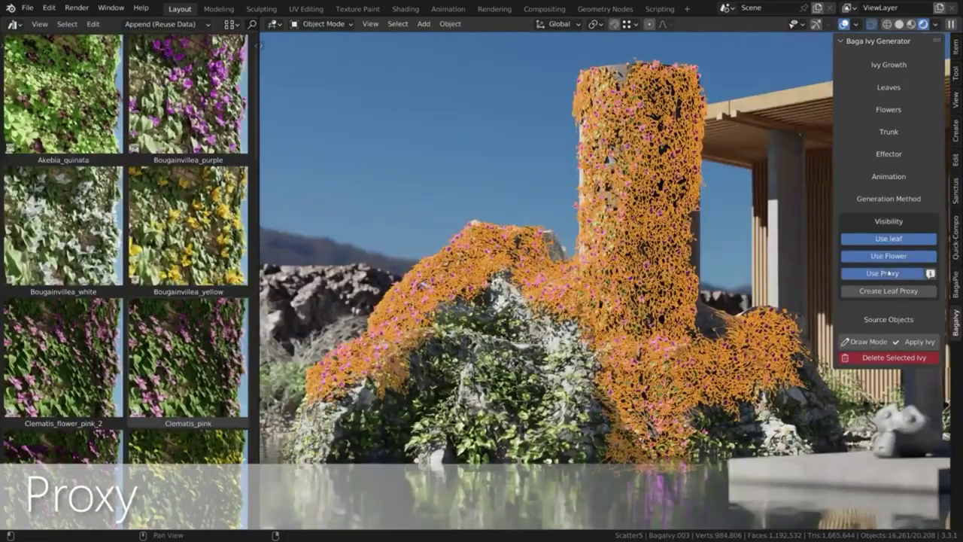
Turn off Use Proxy and Use leaf so the ivy shows only flowers, then deselect it.
click(890, 274)
click(888, 238)
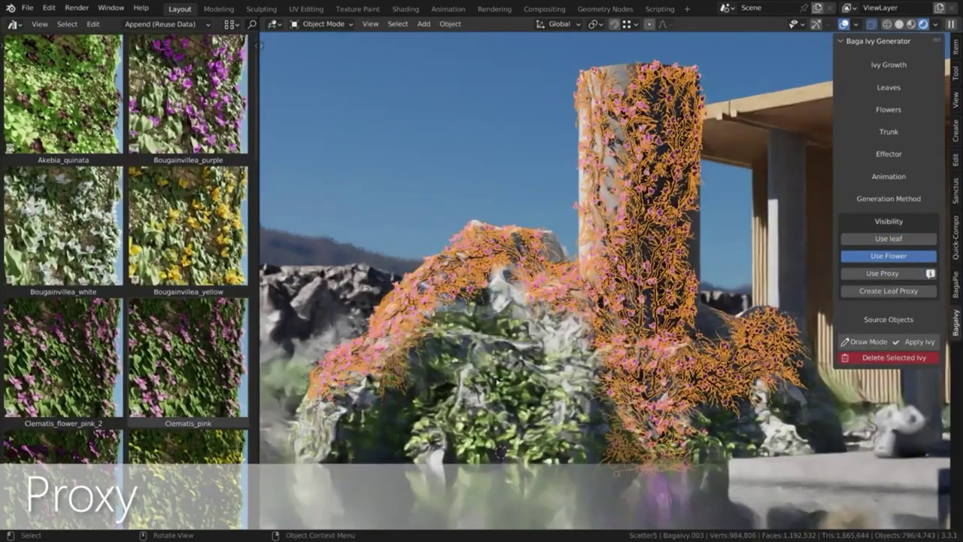
click(482, 184)
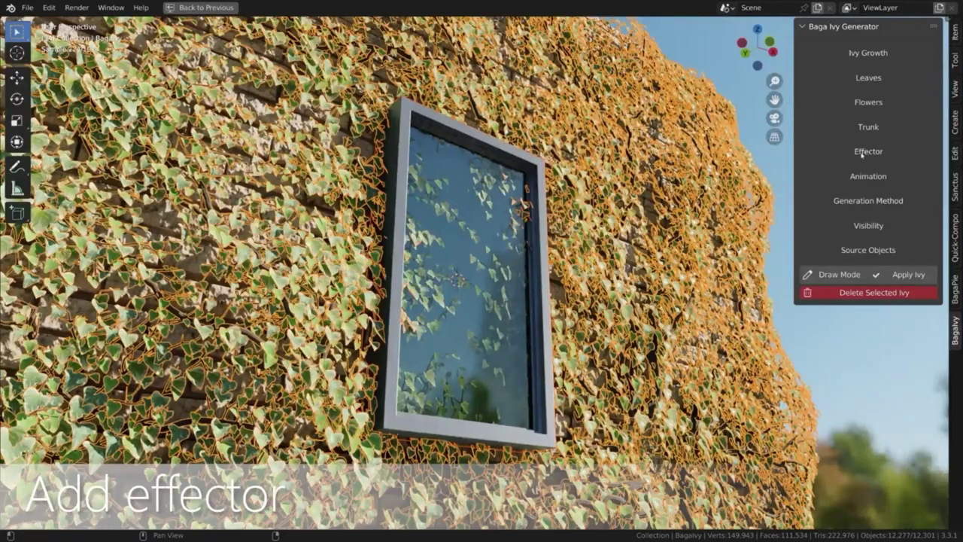
Expand the Effector settings and view the horse statue from its back to its face.
click(862, 152)
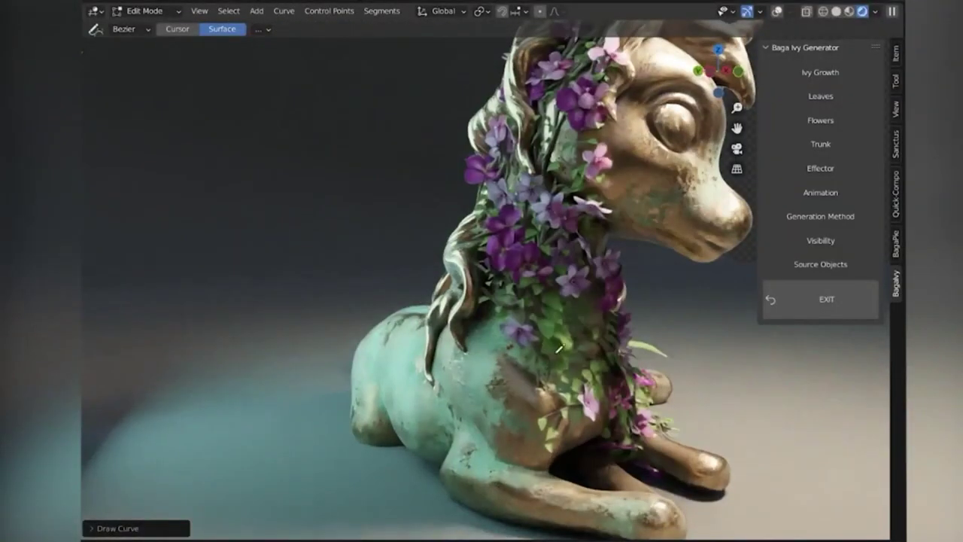
middle_drag(558, 349, 513, 399)
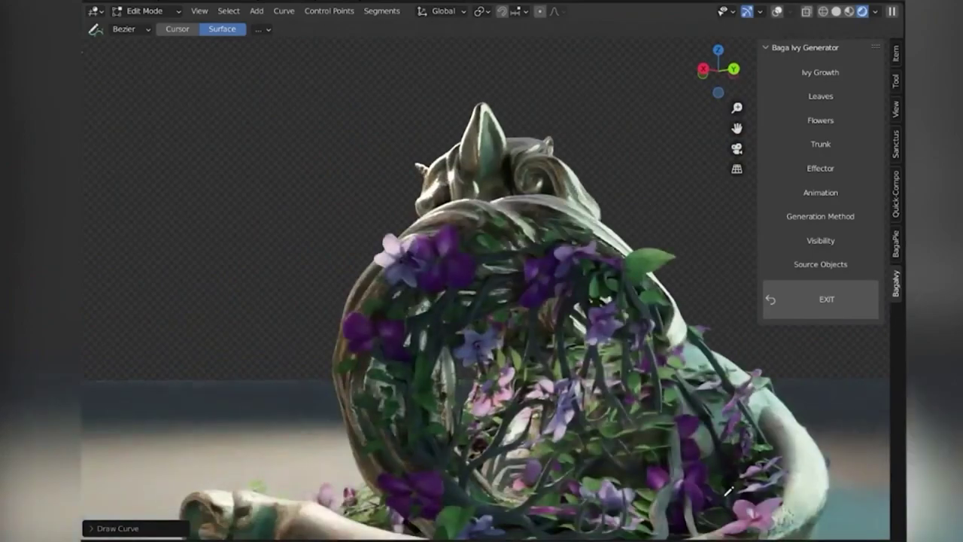
middle_drag(729, 491, 426, 355)
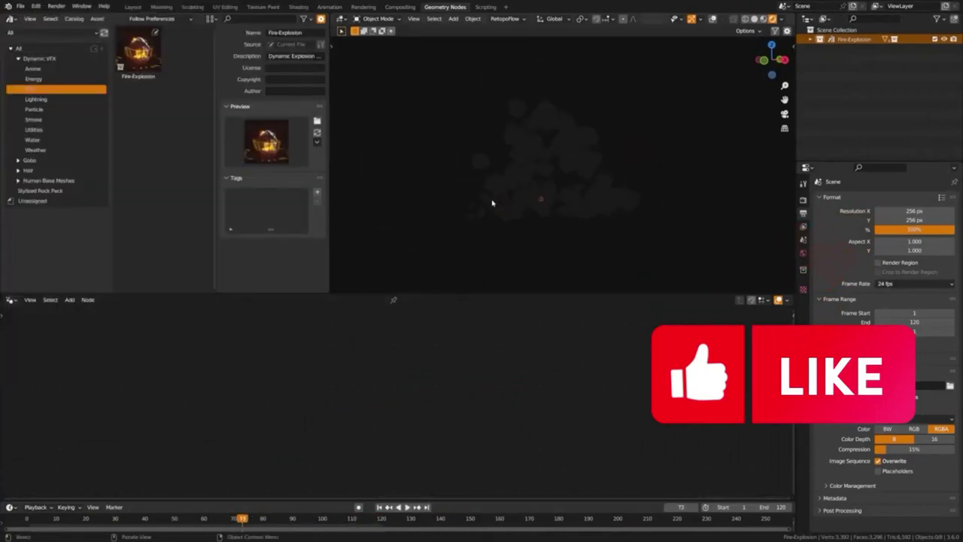
Add a Fire-Explosion instance to the scene and show its modifier settings.
click(820, 39)
drag(138, 53, 334, 281)
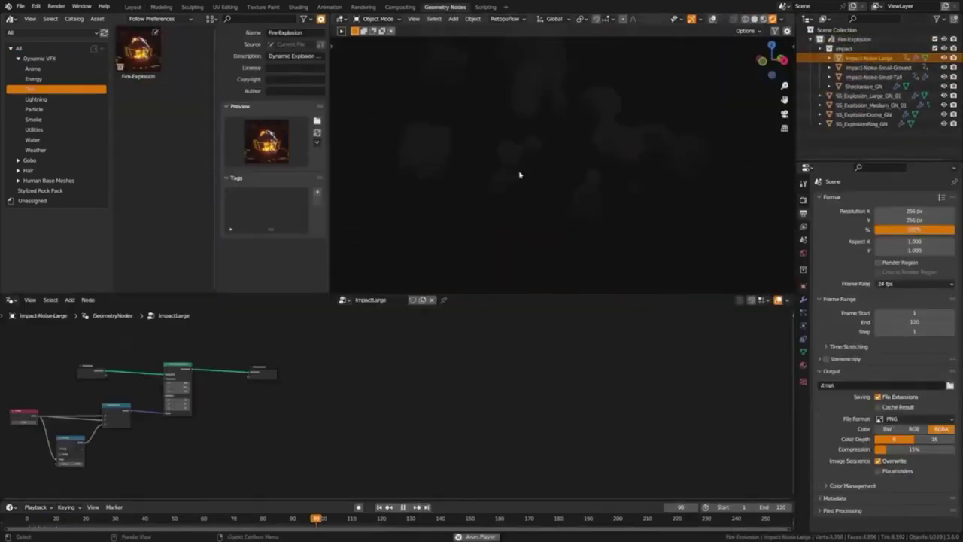
click(803, 299)
Select the large and medium explosion objects to compare their geometry nodes.
click(821, 48)
click(865, 58)
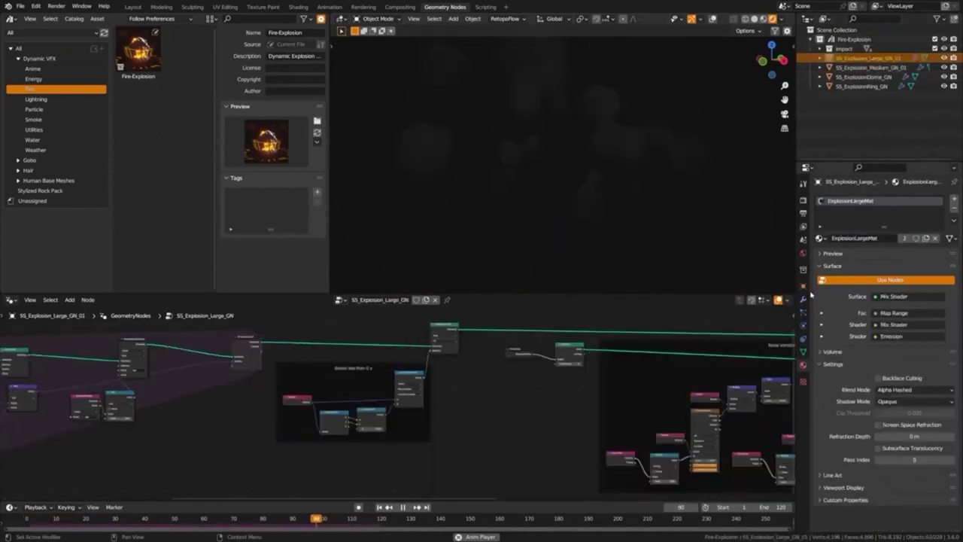
click(865, 67)
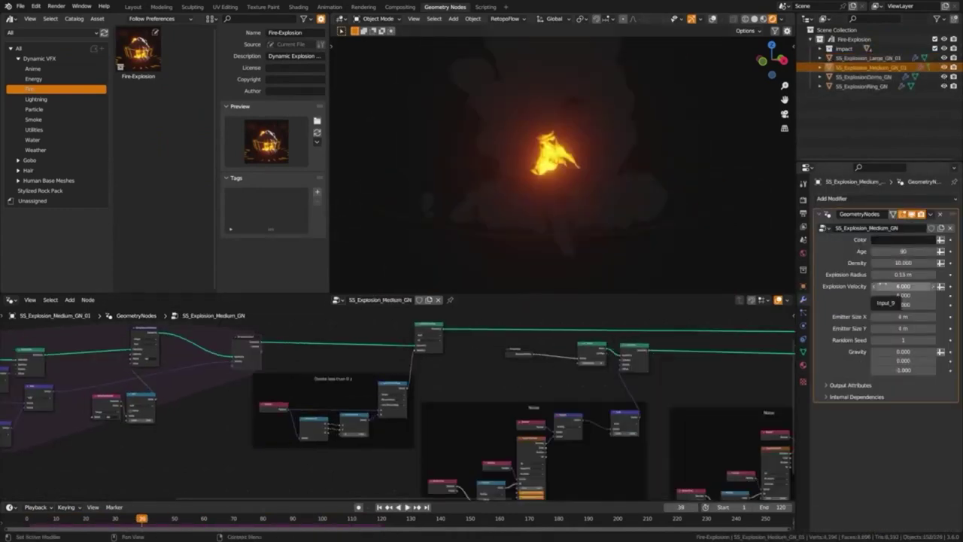
click(866, 58)
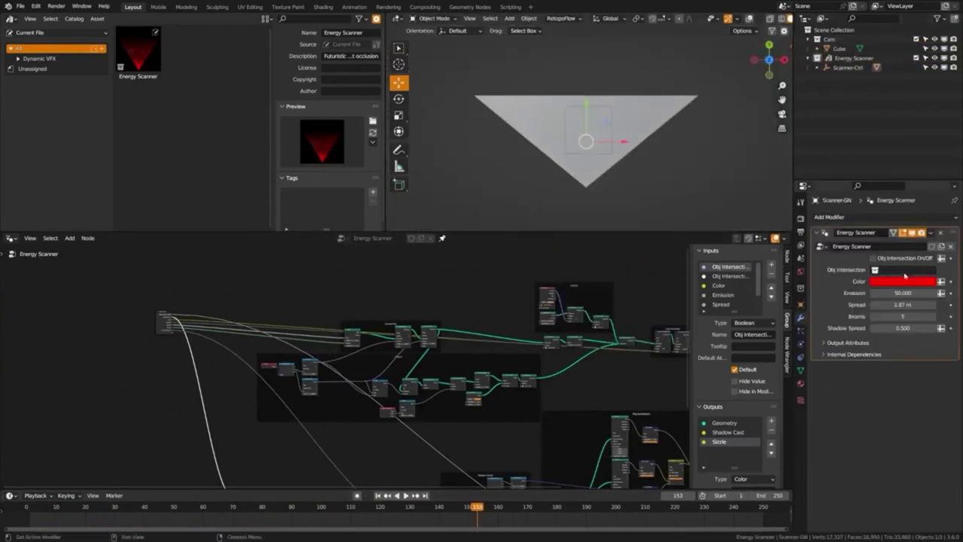
Place a cube in the scanner scene, deselect it, and play the Tornado animation.
key(g)
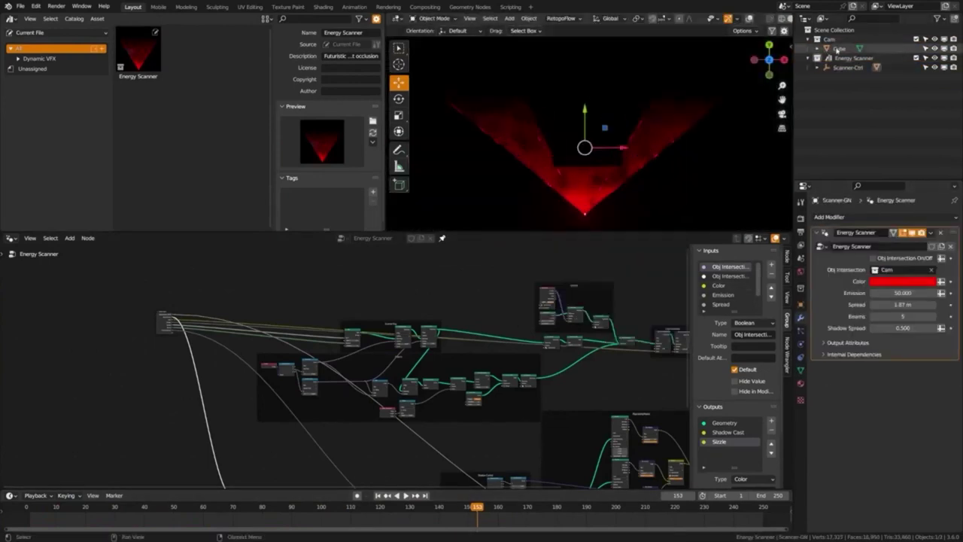
click(530, 119)
click(530, 119)
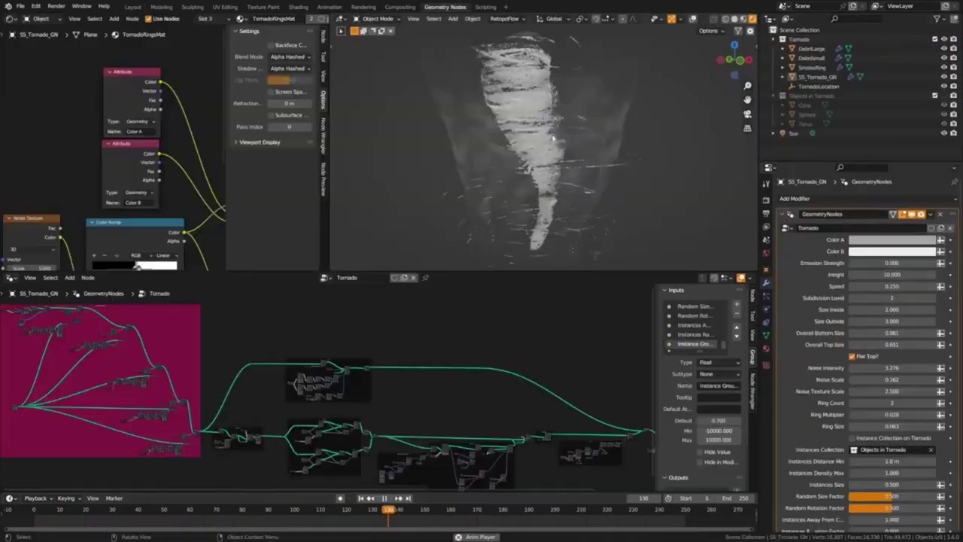
click(389, 498)
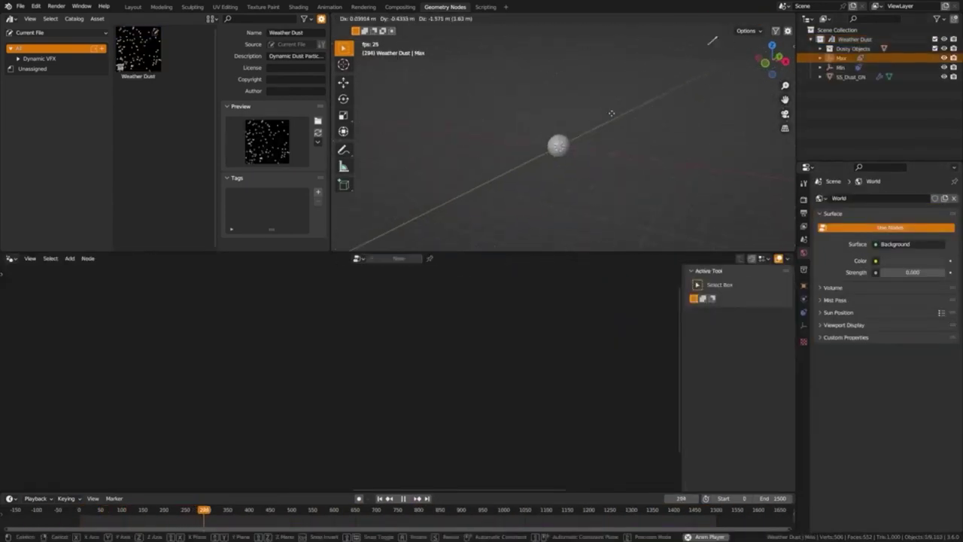
Finish placing the Max empty and select SS_Dust_GN to view its modifier.
click(612, 113)
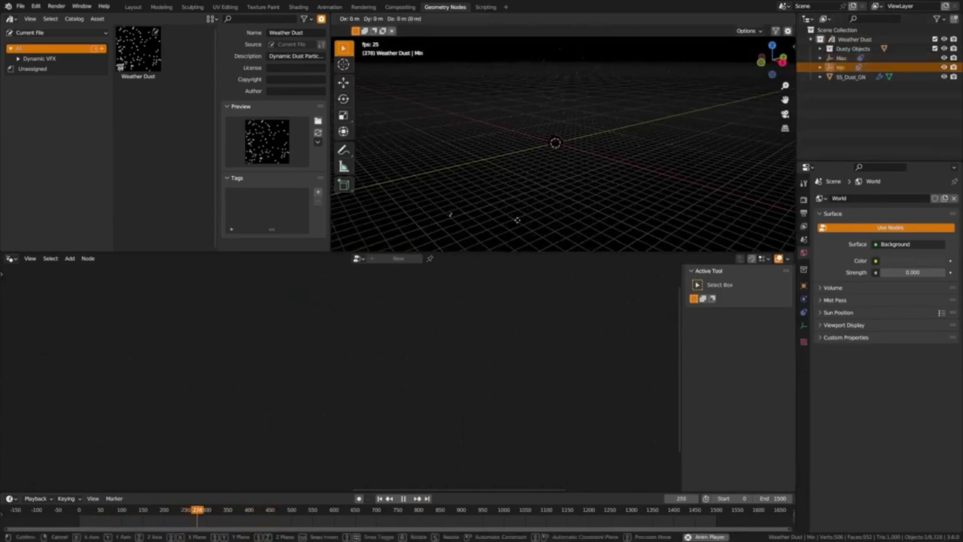
click(850, 76)
click(803, 299)
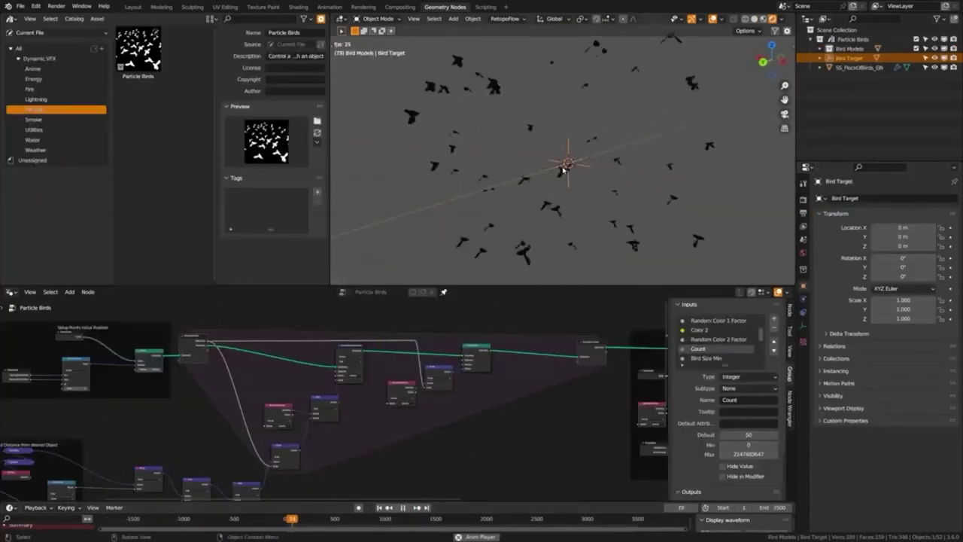
Expand Bird Models and select SS_LeavesFalling_GN to view its modifier.
click(822, 50)
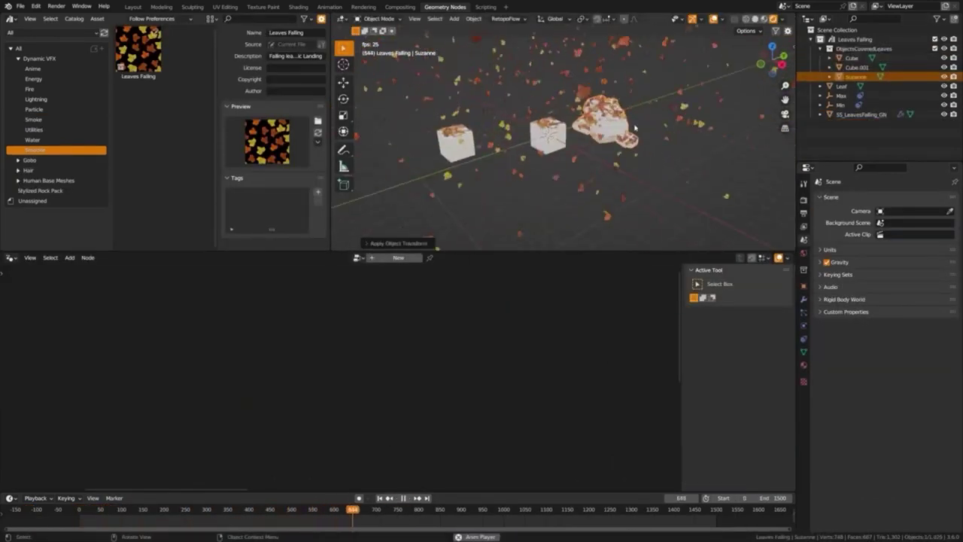
click(858, 114)
click(803, 298)
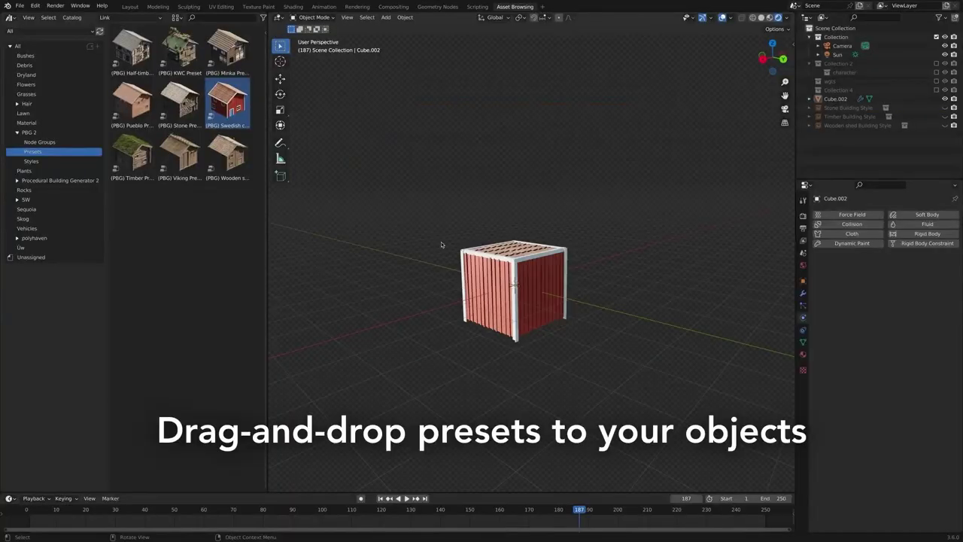
In Edit Mode, scale the cube shorter along the Y axis.
key(Tab)
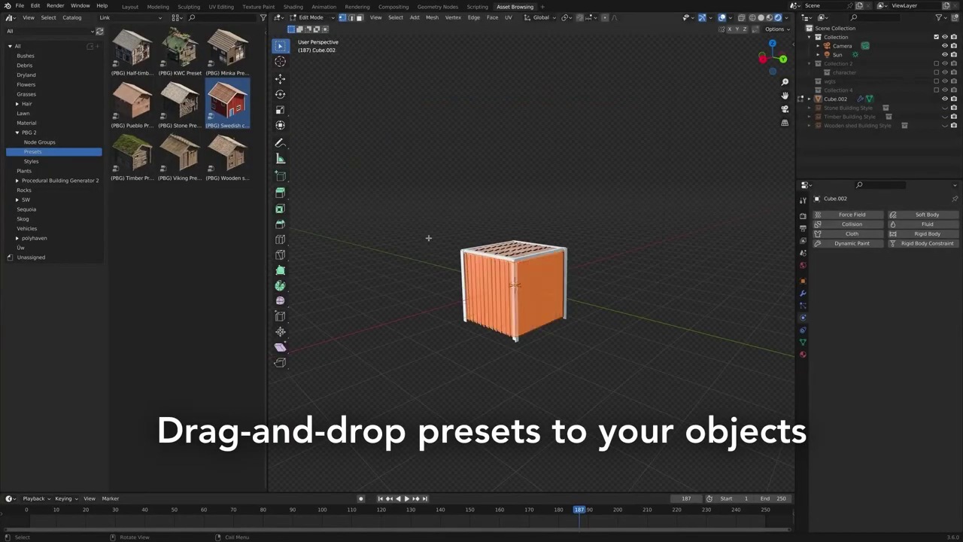
key(s)
key(y)
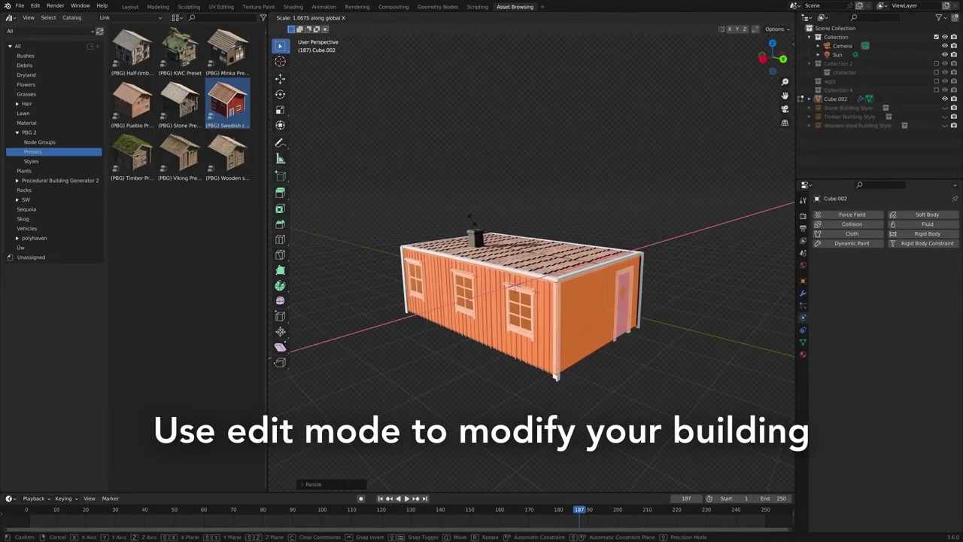
key(Return)
key(alt+a)
Raise the ridge along Z into a gable roof and add a side annex.
key(g)
key(z)
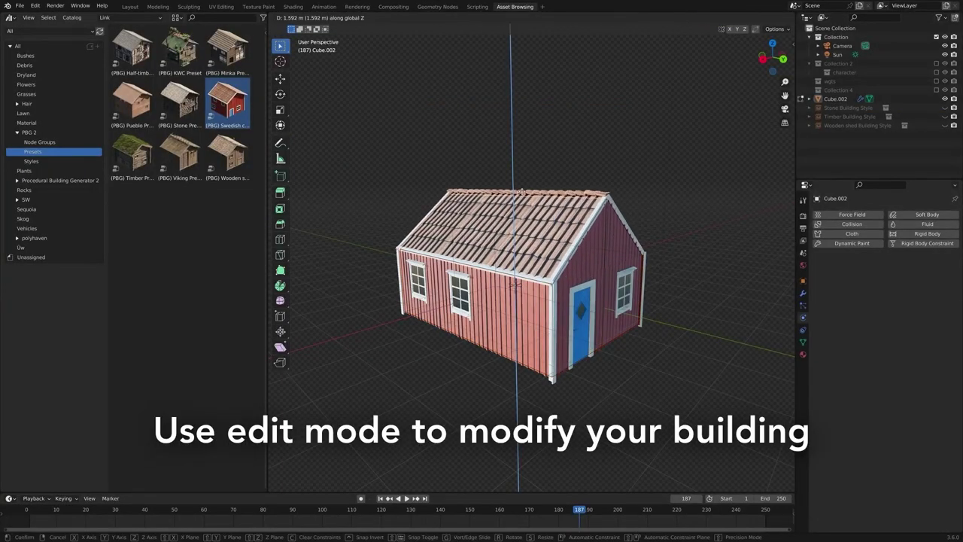
click(421, 180)
key(3)
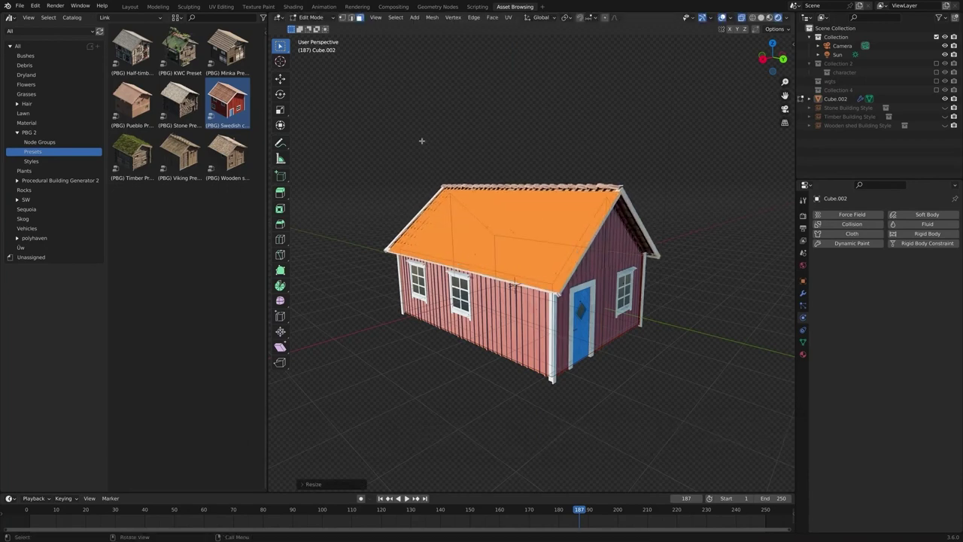
key(alt+a)
click(515, 283)
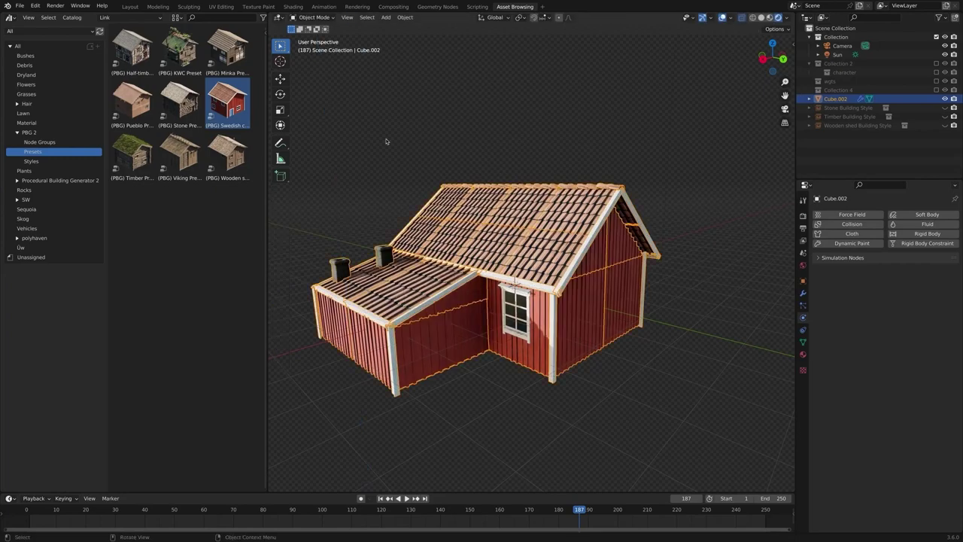
Replace the building modifier with the KWC Preset and cycle the seed to 7.
click(940, 250)
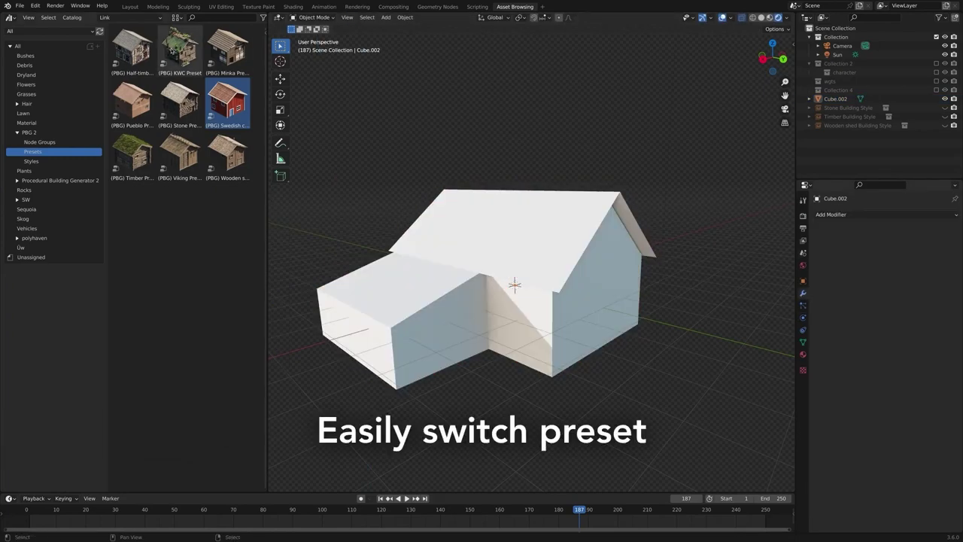
drag(538, 246, 537, 245)
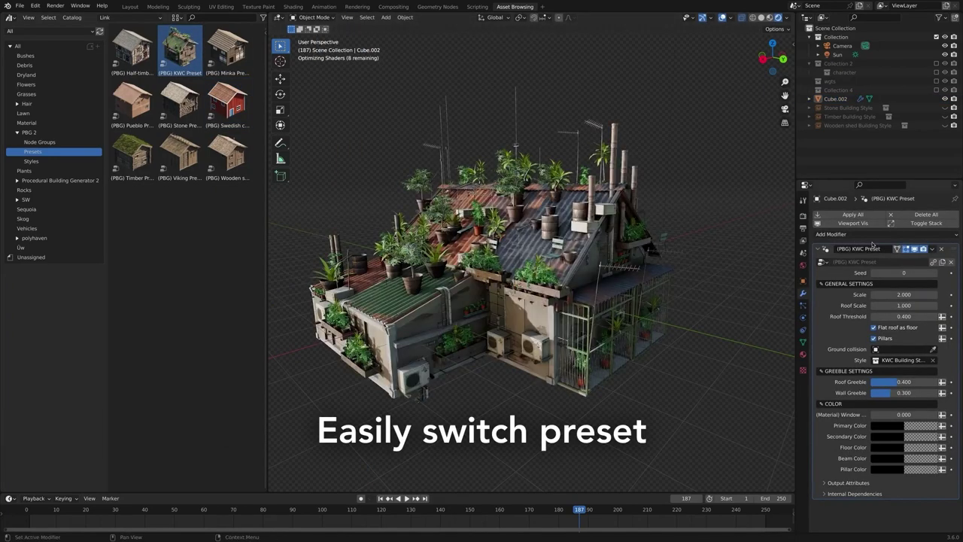
click(934, 275)
click(934, 275)
click(934, 275)
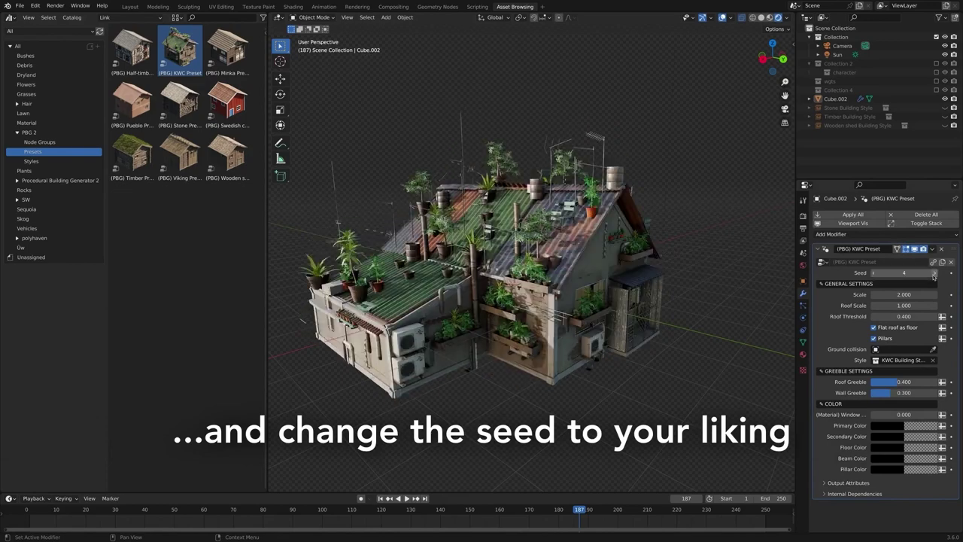
click(934, 276)
click(934, 276)
click(934, 275)
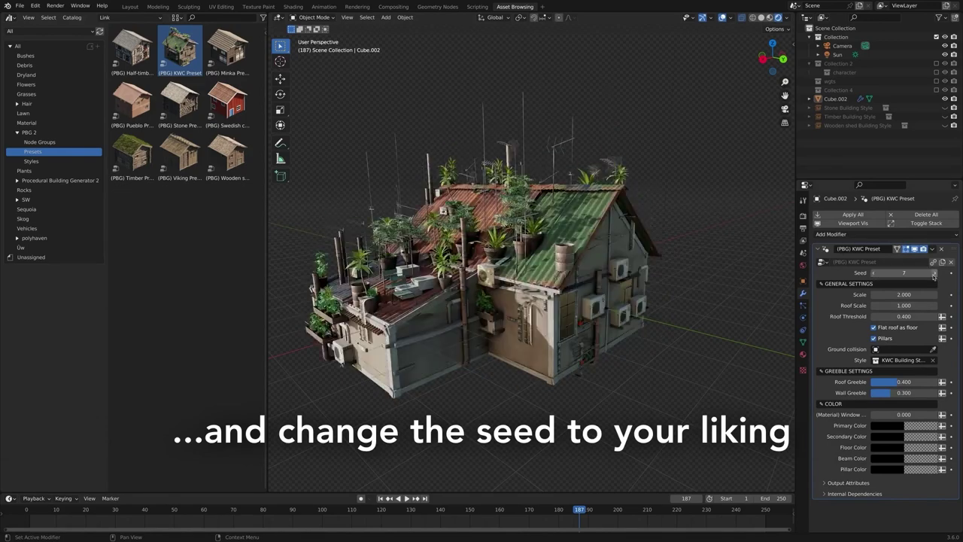
click(933, 275)
click(934, 276)
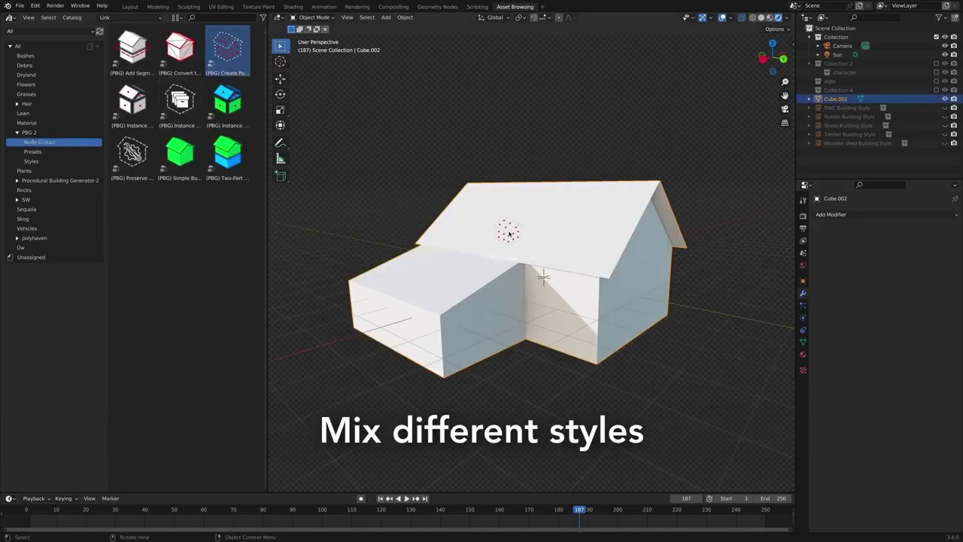
Add Create Points and Instance Mixed Assets to the house, with Style 2 KWC, Style 3 Pueblo and Walls Collection 3.
drag(227, 47, 511, 286)
drag(227, 99, 512, 286)
click(903, 312)
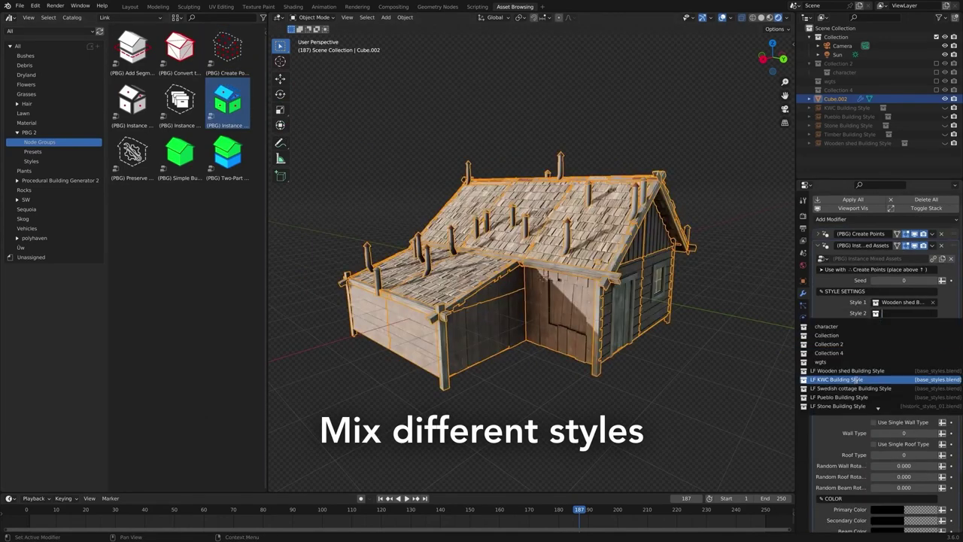
click(884, 380)
click(903, 324)
click(887, 381)
click(933, 334)
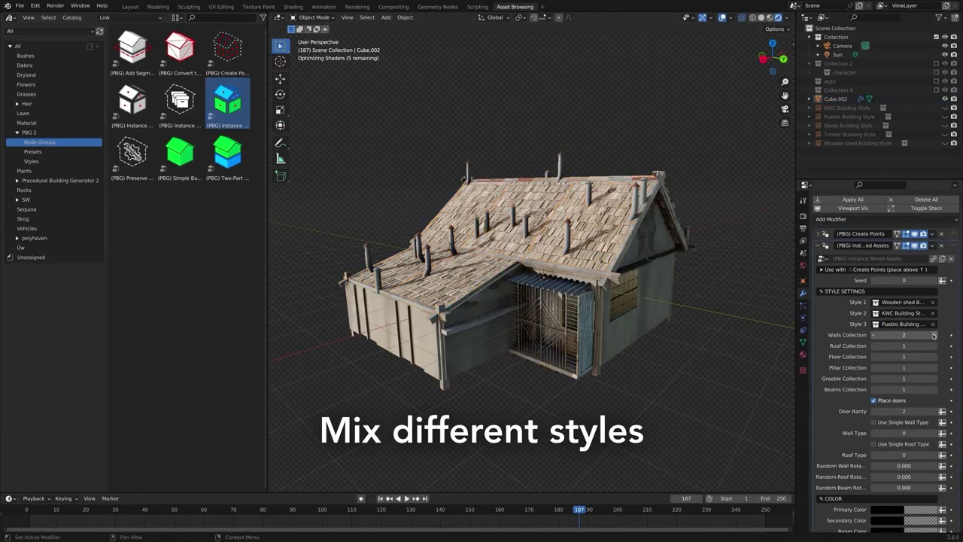
click(933, 335)
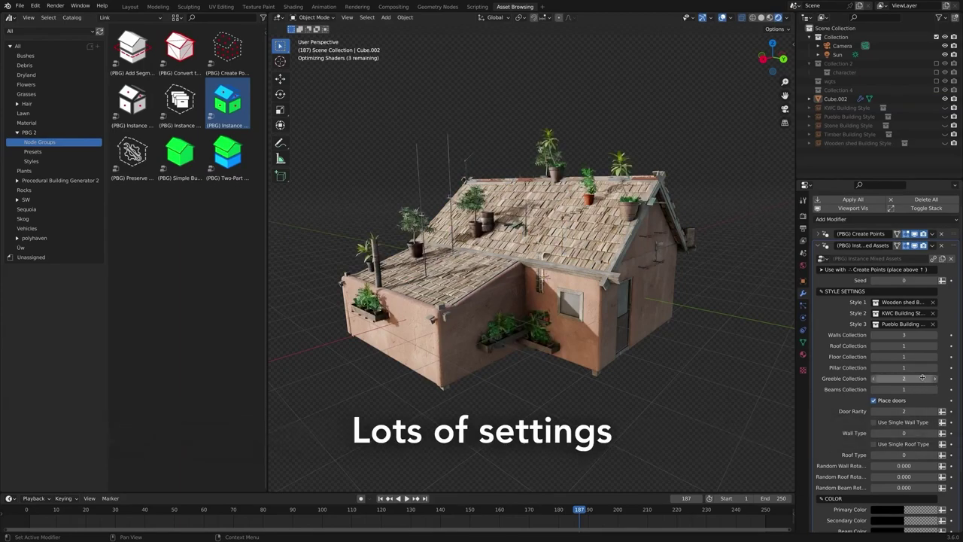
Max out roof greeble rotation and increase the wall greeble and greeble scale sliders.
scroll(880, 361, down, 10)
scroll(880, 338, down, 5)
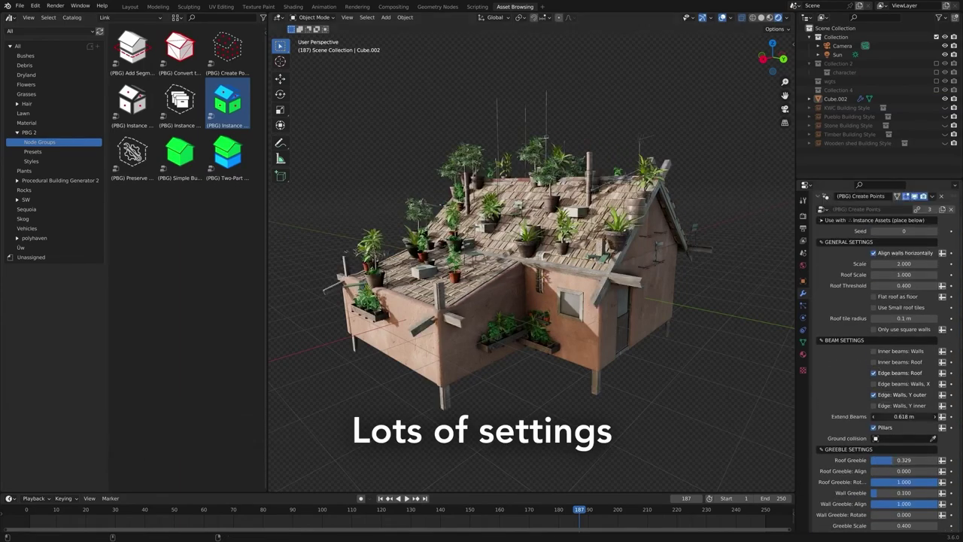
drag(903, 308, 937, 319)
drag(903, 352, 929, 352)
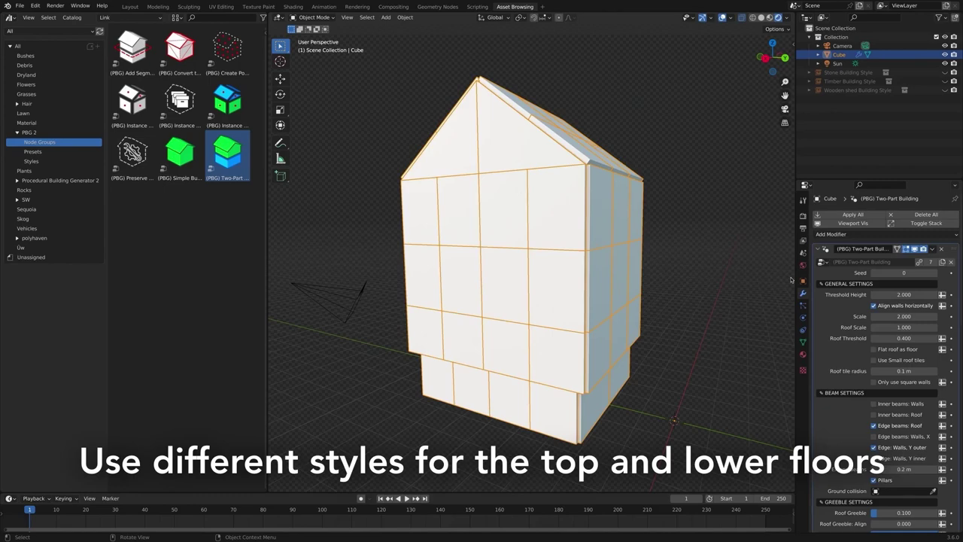
Set the tall building's lower segment style to Stone, then apply the KWC Preset to the human mesh.
click(885, 416)
click(843, 473)
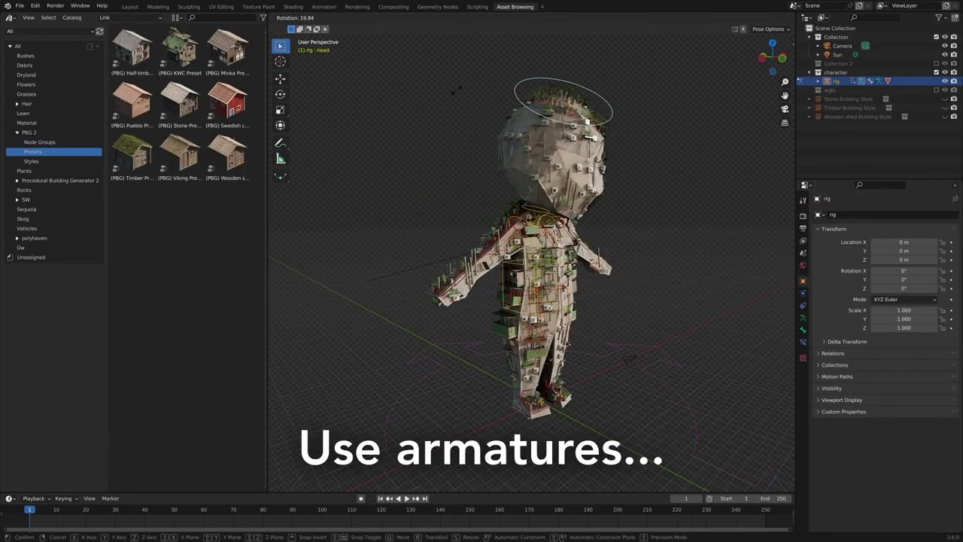
key(Return)
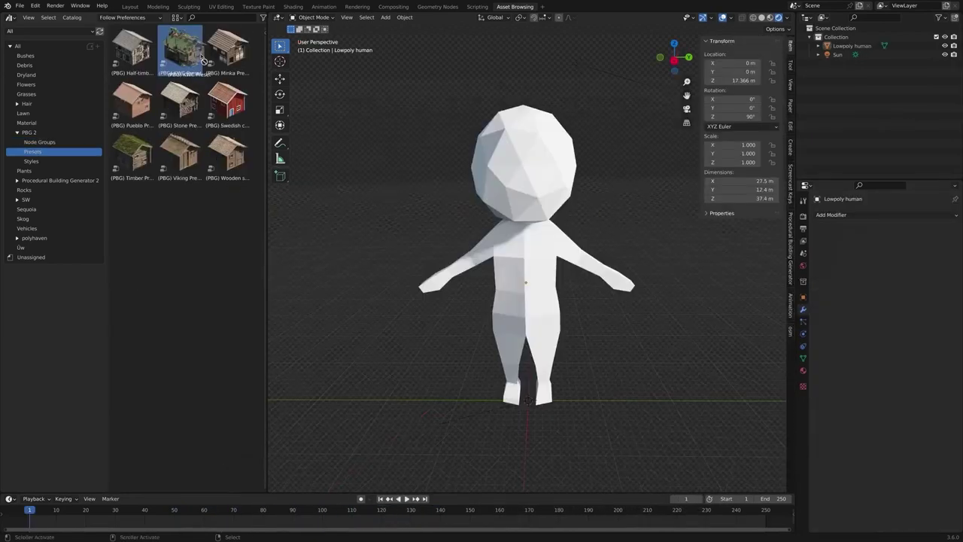
drag(180, 49, 487, 192)
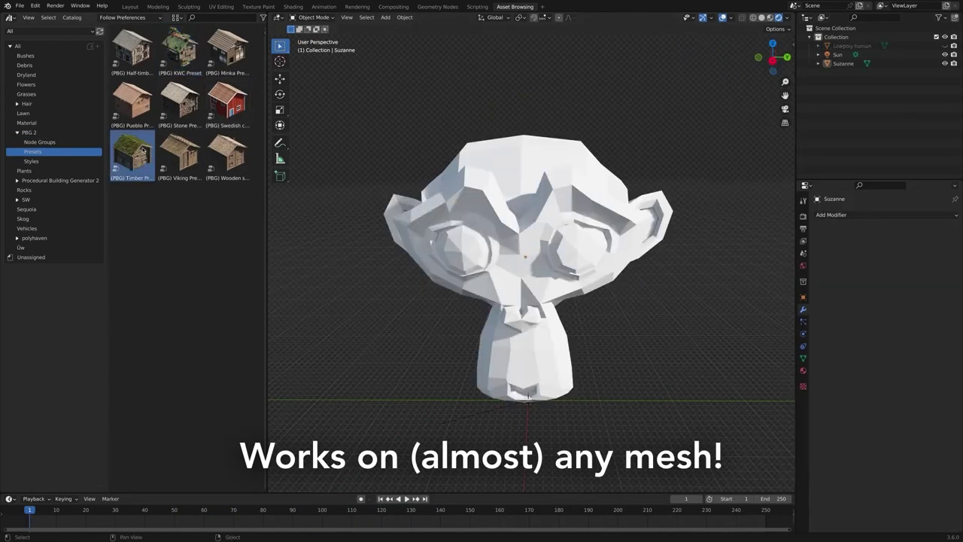
Apply the Timber Preset to Suzanne and the Viking Preset to the teapot, then raise a wall section into a roofed house.
drag(143, 150, 519, 248)
drag(180, 154, 524, 282)
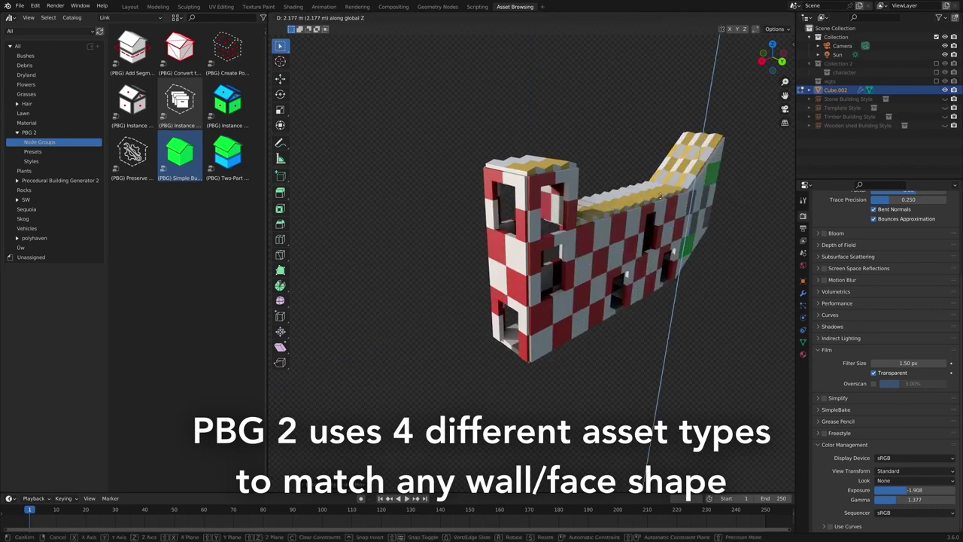
click(644, 247)
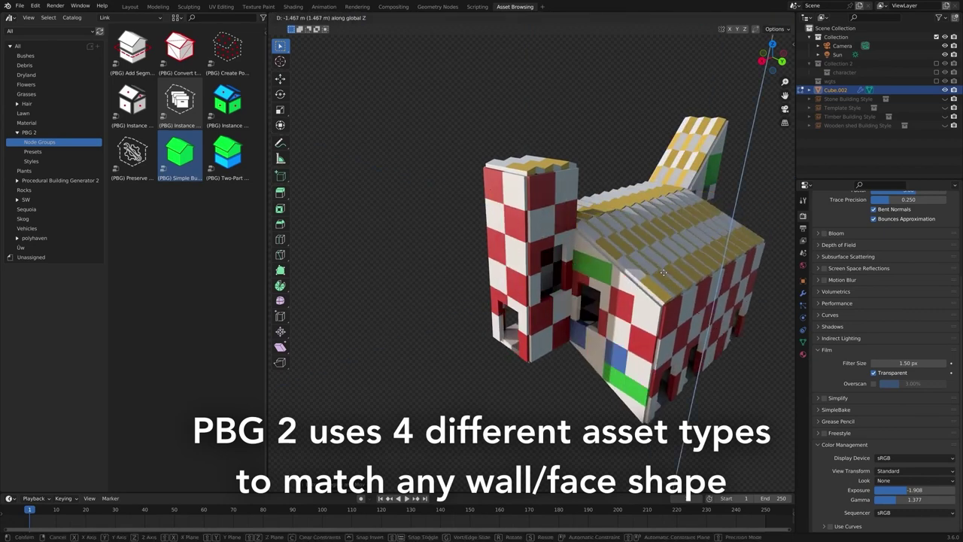
click(638, 254)
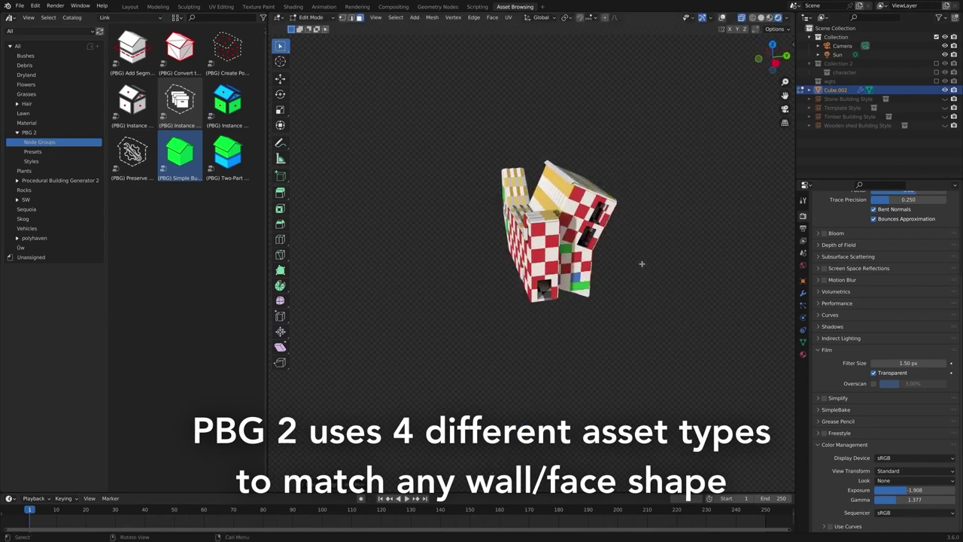